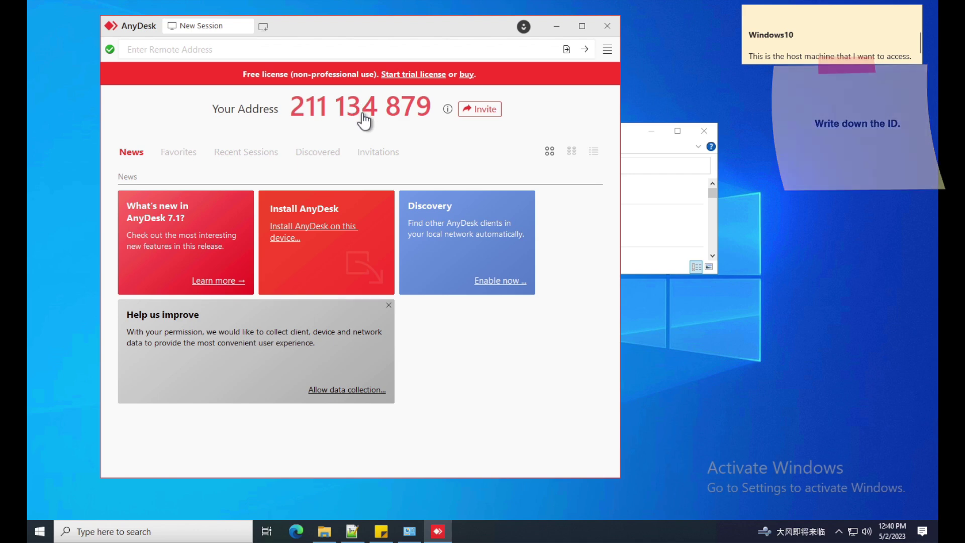
# - Set and confirm an unattended-access password with the Full Access permission profile, then close the settings
pyautogui.click(606, 50)
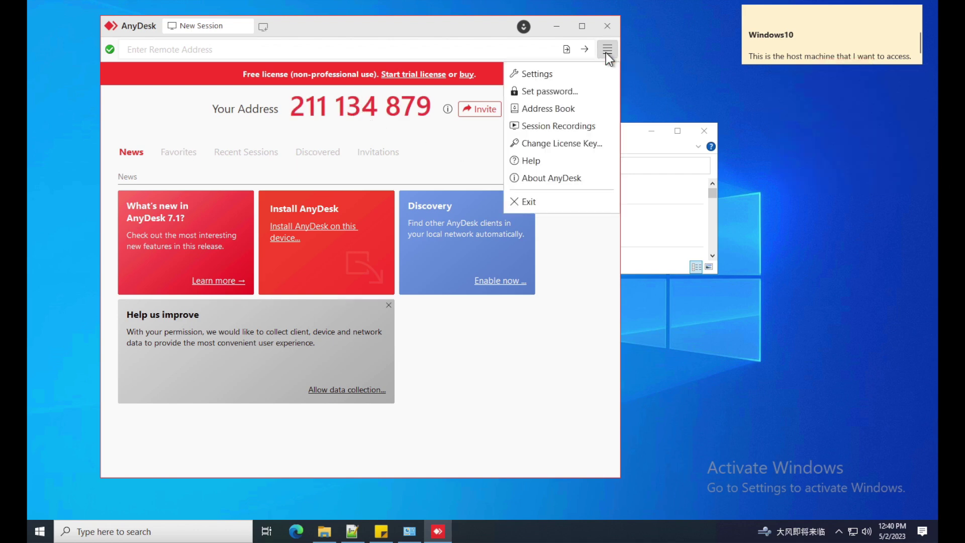
pyautogui.click(558, 92)
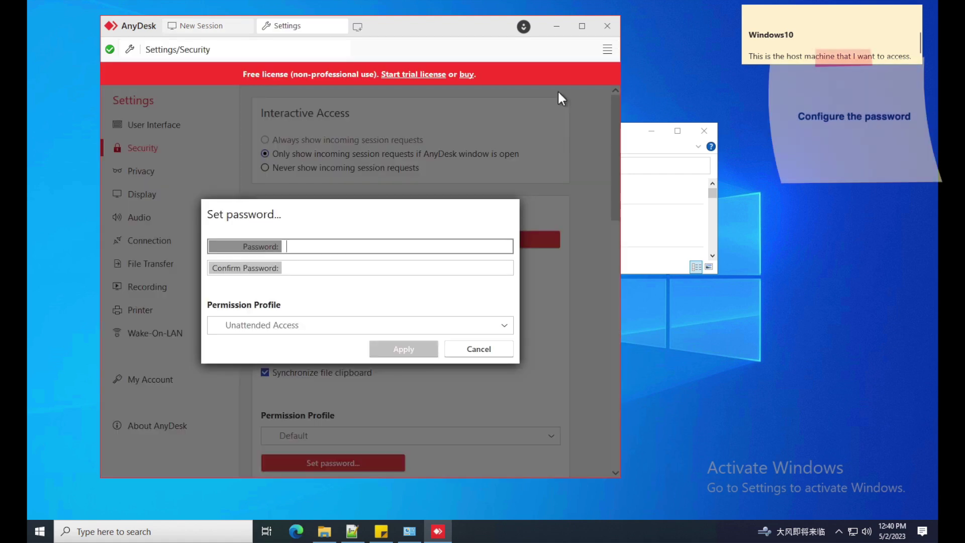
pyautogui.write('123456')
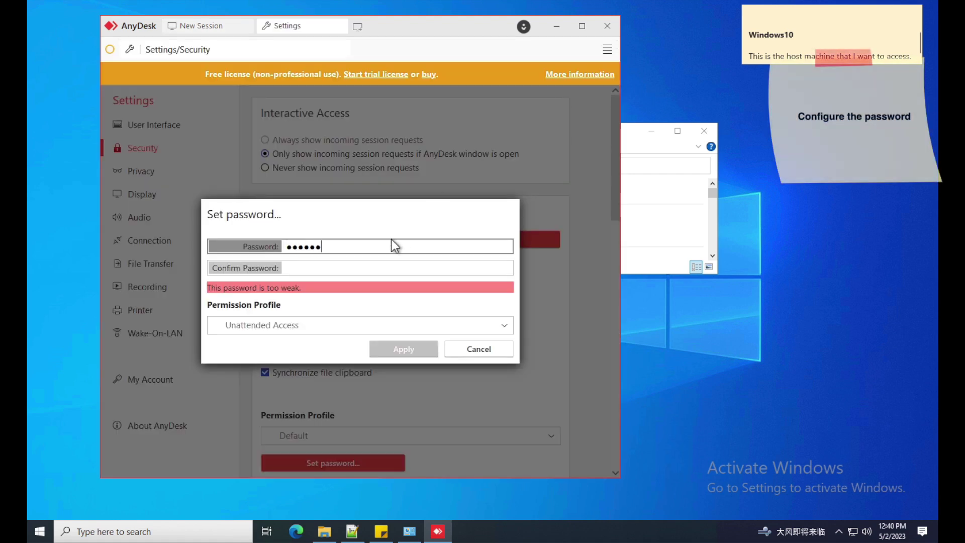
pyautogui.write('789')
pyautogui.press('Tab')
pyautogui.write('123456789')
pyautogui.click(411, 328)
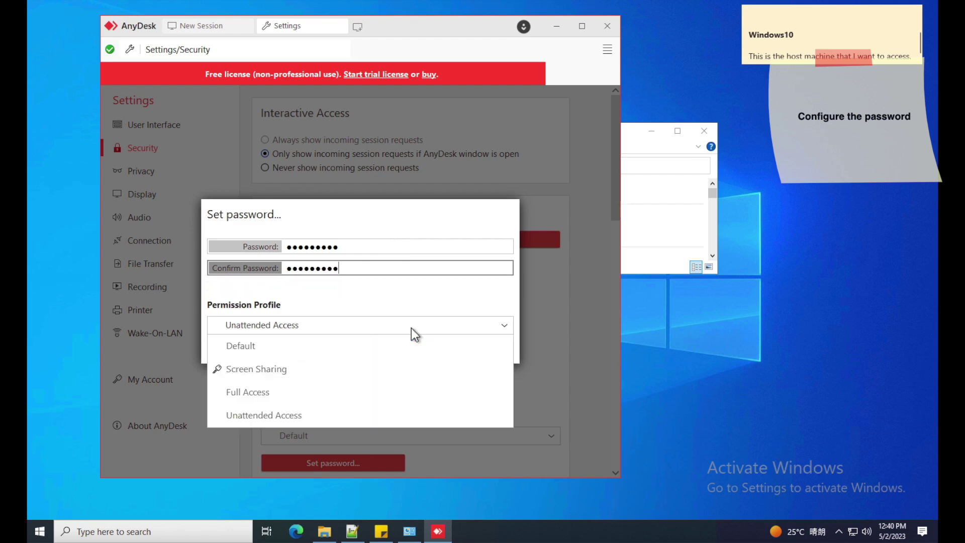
pyautogui.click(352, 391)
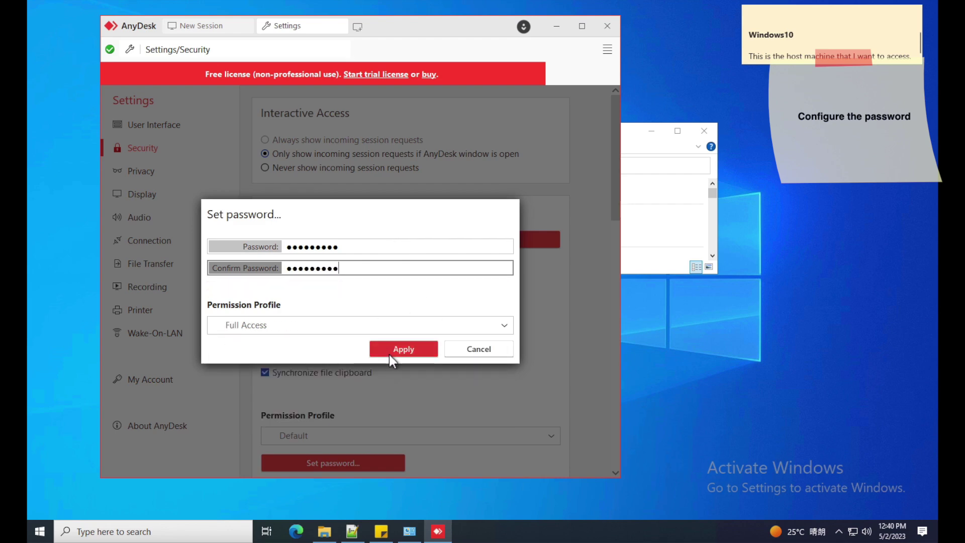
pyautogui.click(402, 348)
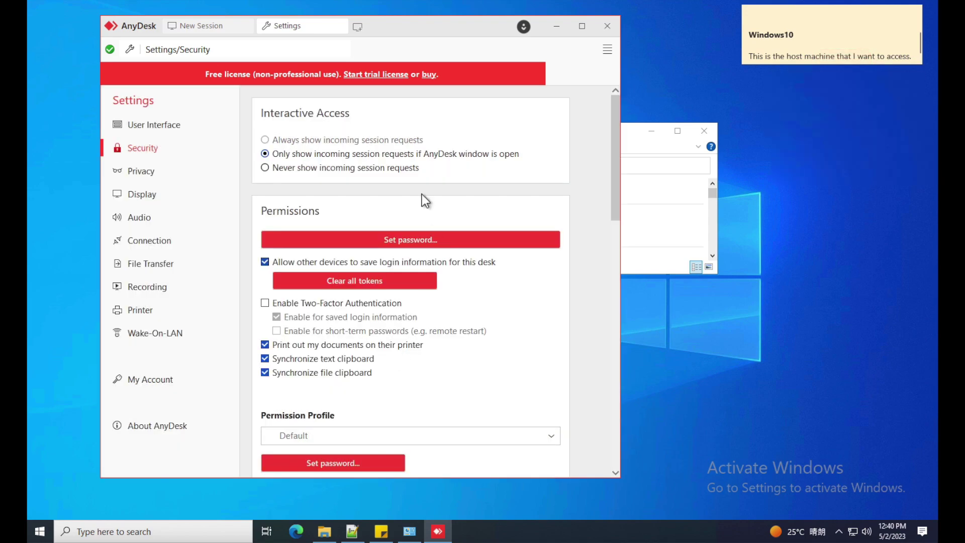
pyautogui.click(340, 25)
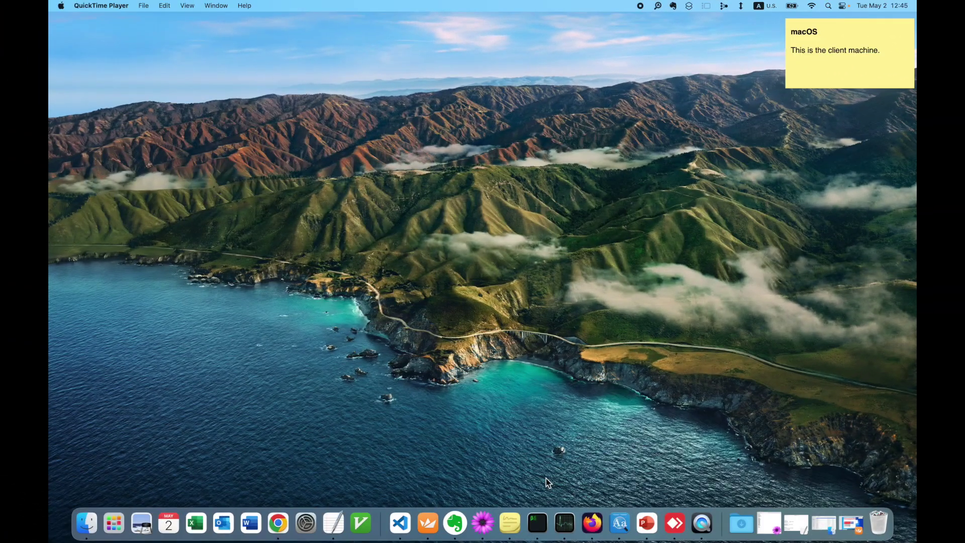
# - From the Mac's AnyDesk, connect to the Windows host's ID and authorize with the host password
pyautogui.click(675, 525)
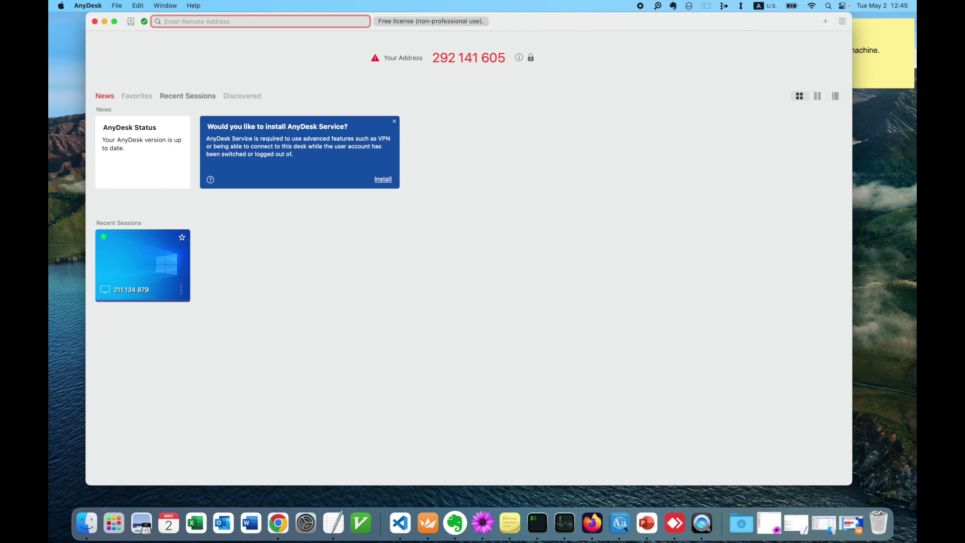
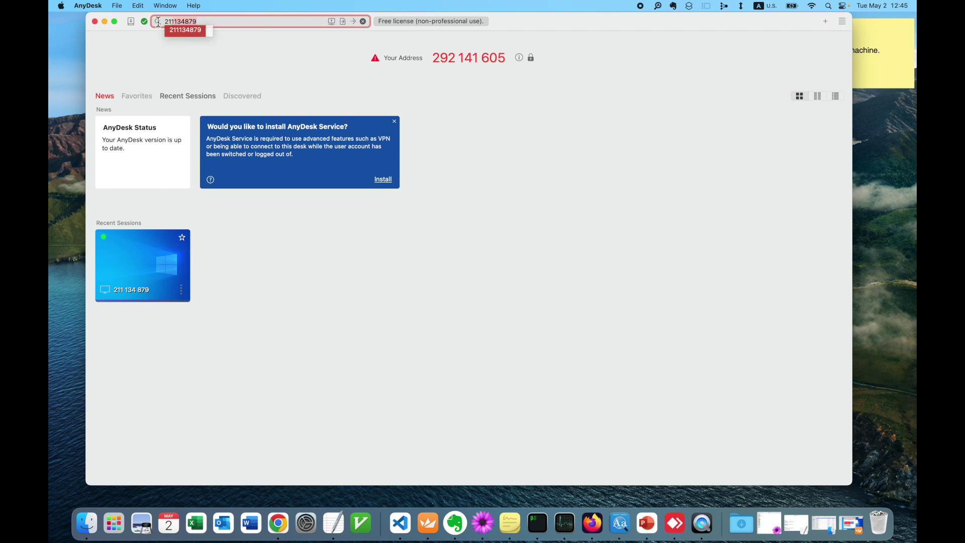
pyautogui.click(221, 23)
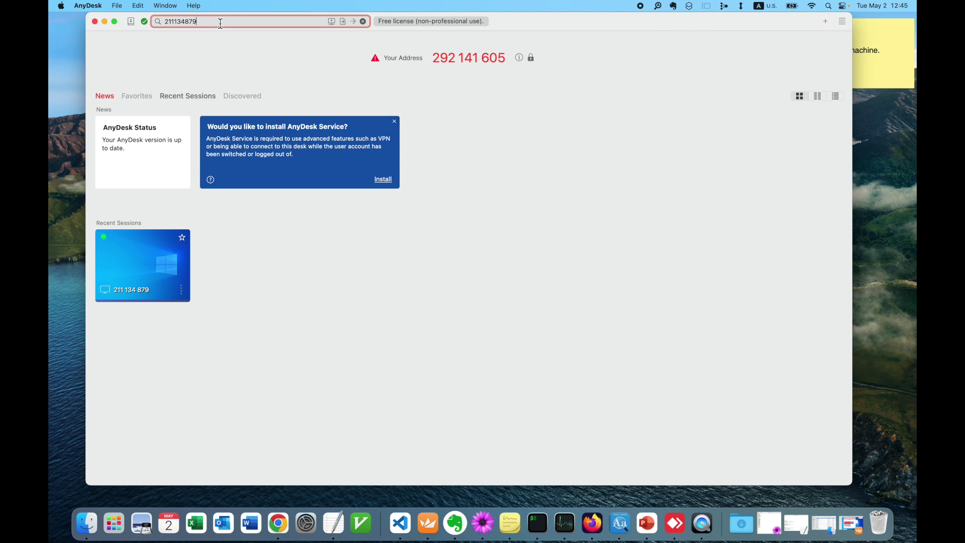
pyautogui.press('Return')
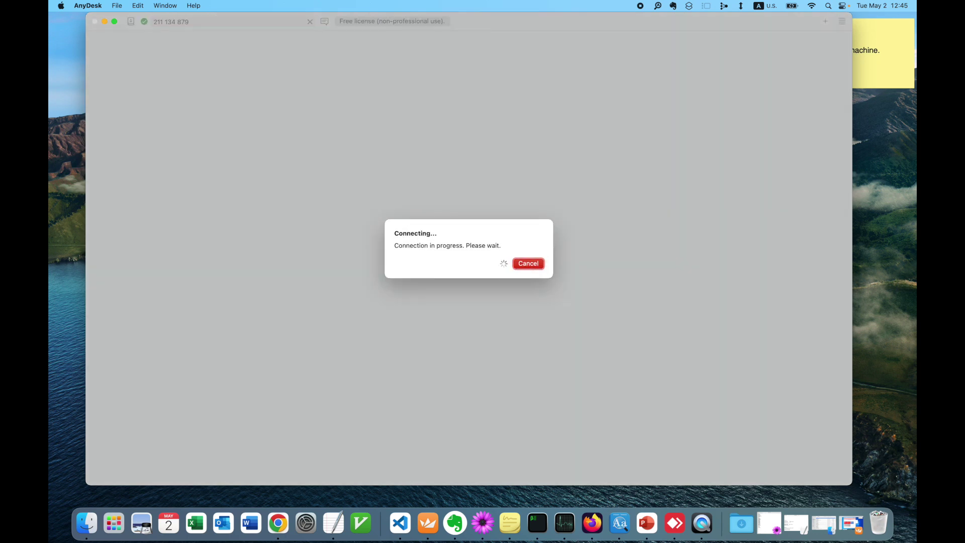
pyautogui.write('•••••••••')
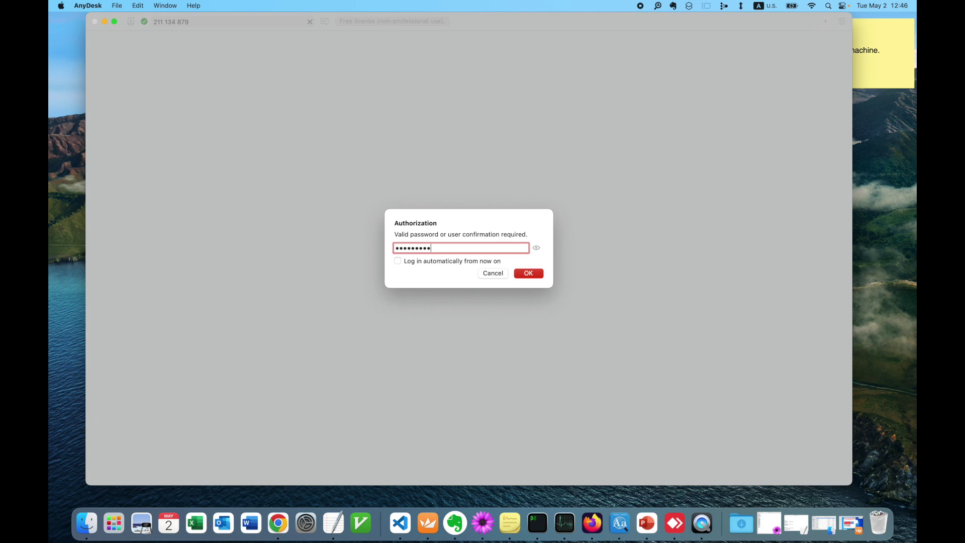
pyautogui.press('Return')
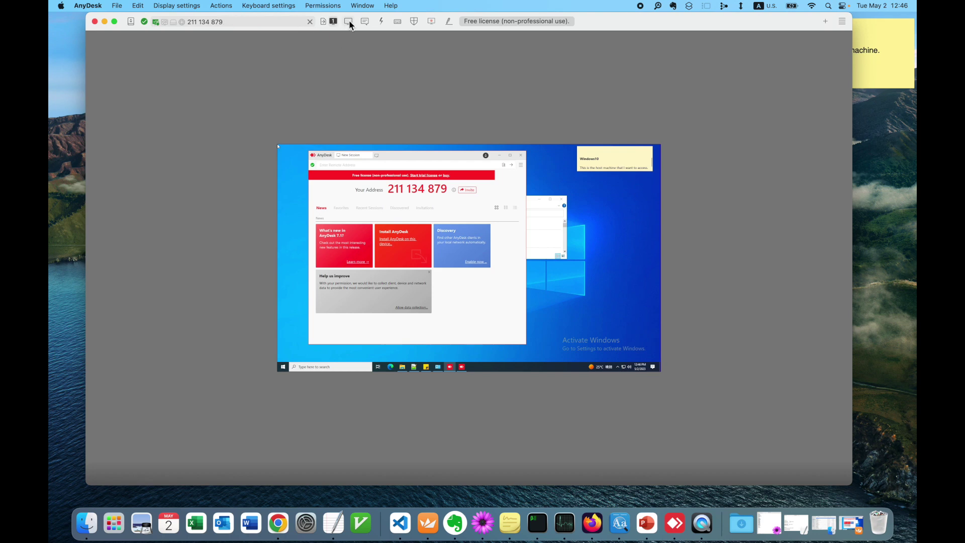
# - Stretch the remote Windows desktop to fill the window, then bring the remote File Explorer and AnyDesk windows forward
pyautogui.click(349, 22)
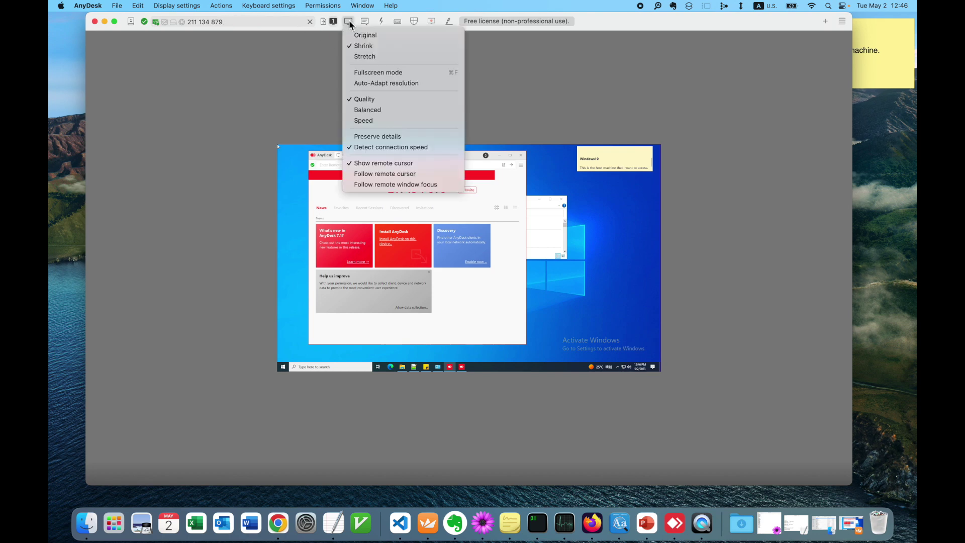
pyautogui.click(360, 57)
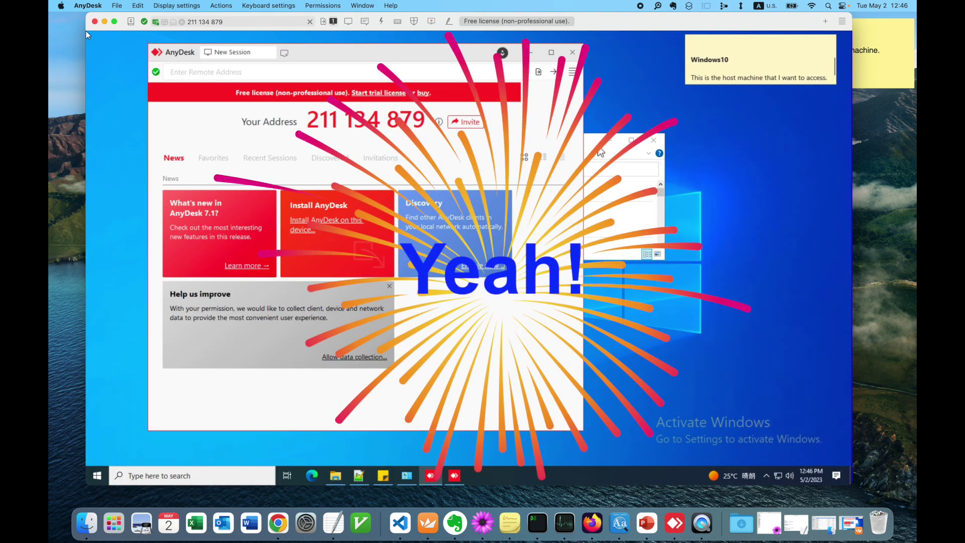
pyautogui.click(601, 152)
pyautogui.click(563, 114)
pyautogui.click(720, 61)
pyautogui.click(555, 129)
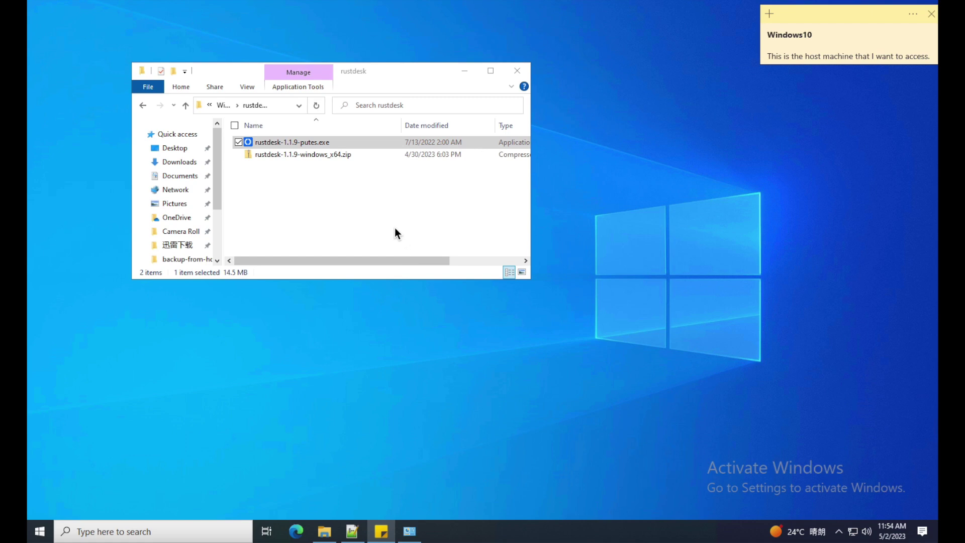
# - Run rustdesk-1.1.9-putes.exe without installing it and select the host ID shown under Your Desktop
pyautogui.doubleClick(364, 146)
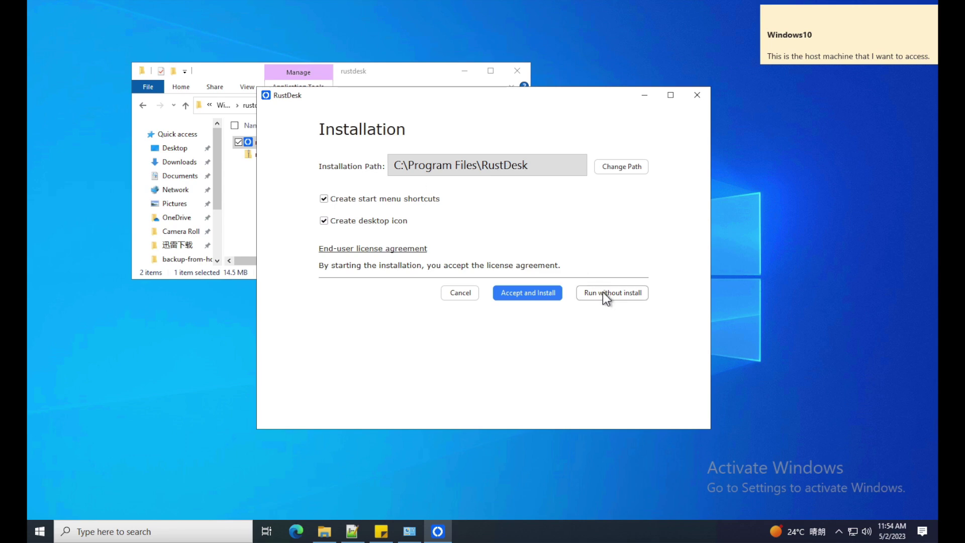
pyautogui.click(603, 293)
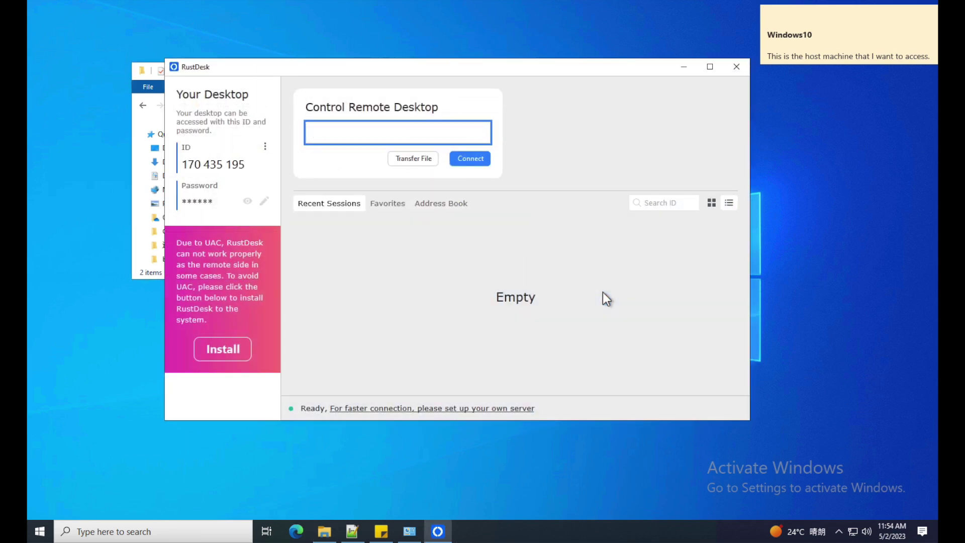
pyautogui.doubleClick(232, 164)
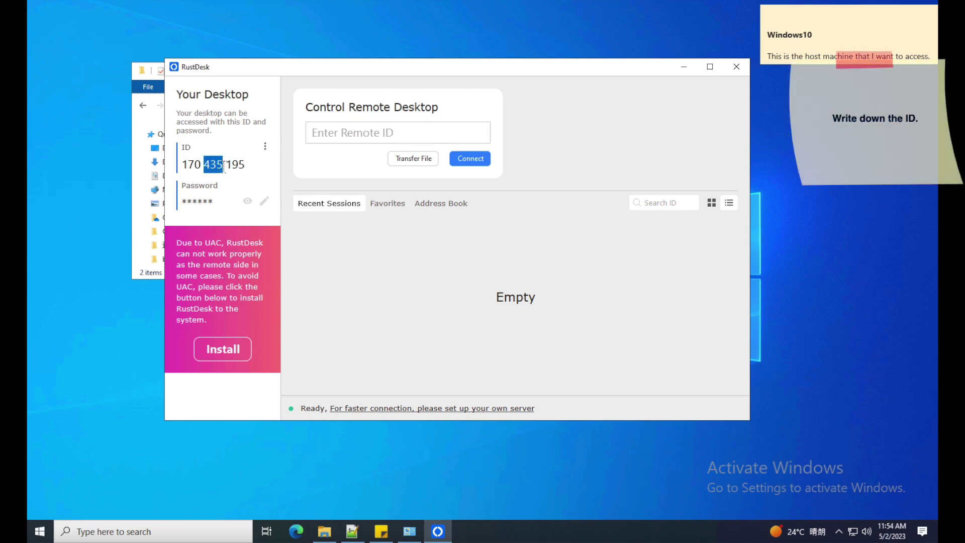
pyautogui.tripleClick(223, 165)
pyautogui.press('super+c')
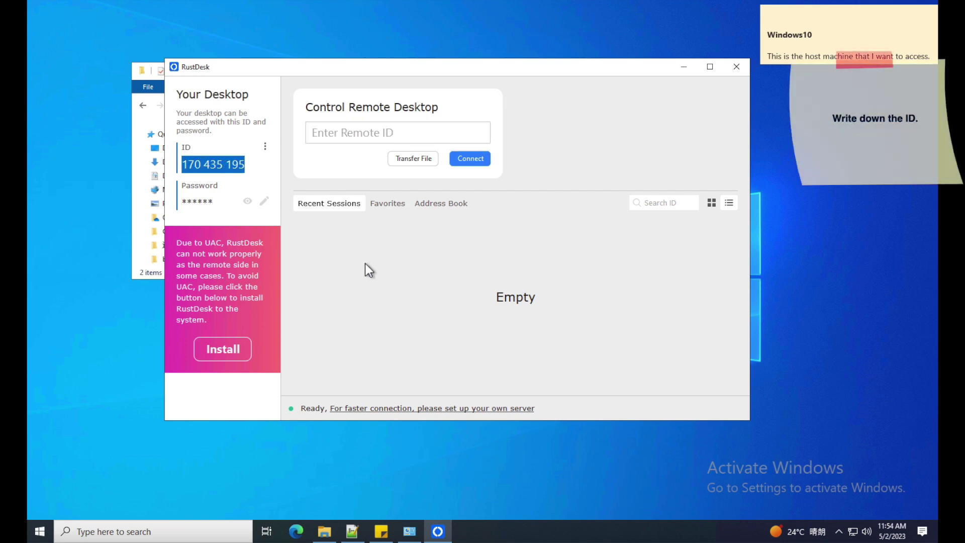
pyautogui.click(365, 264)
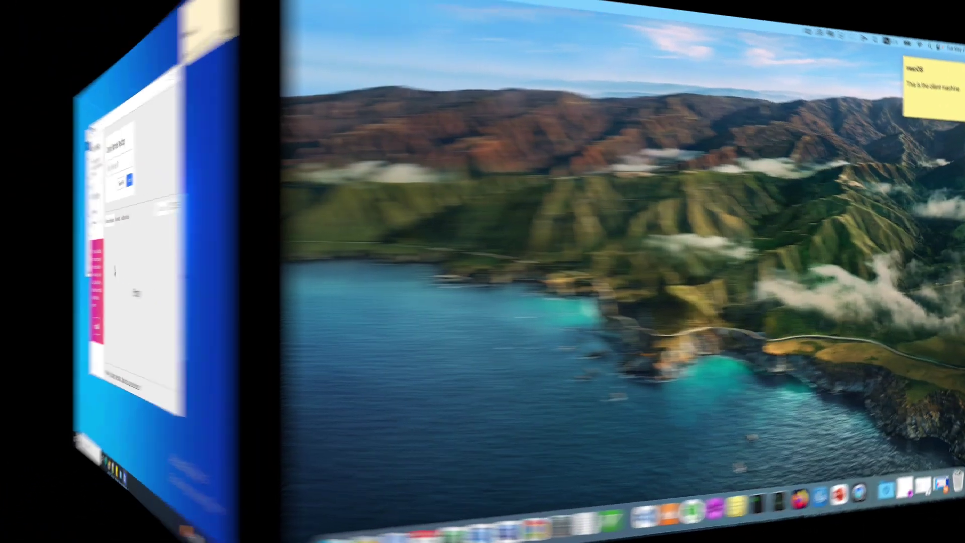
# - Launch RustDesk on the Mac by searching 'rust' in the app launcher
pyautogui.press('F4')
pyautogui.write('rust')
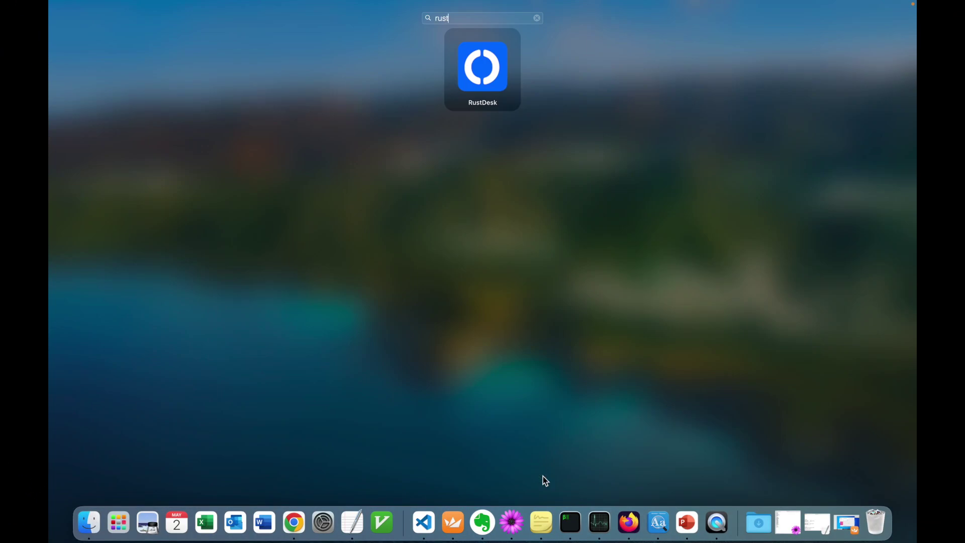
pyautogui.click(480, 84)
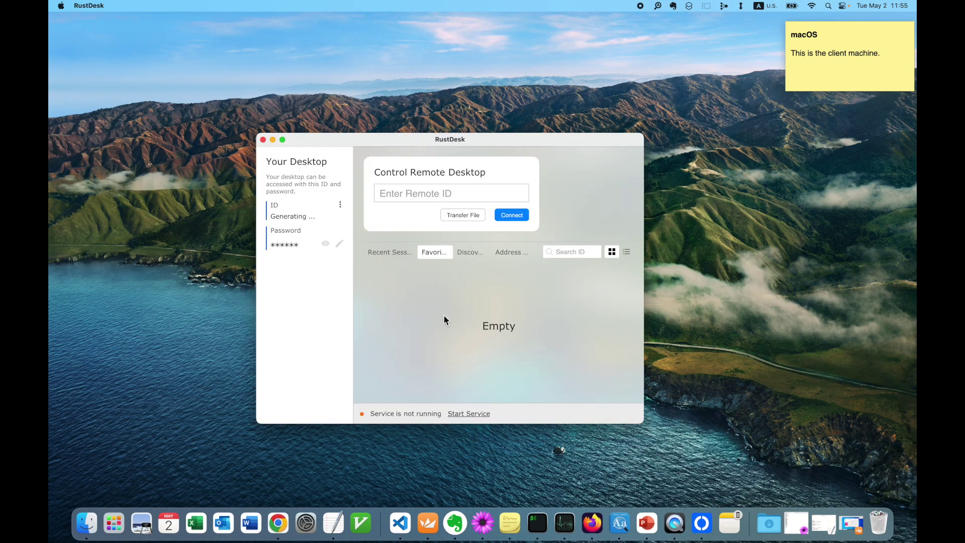
# - Paste the Windows host's ID into Enter Remote ID, connect, and log in with the host password
pyautogui.click(464, 191)
pyautogui.press('super+v')
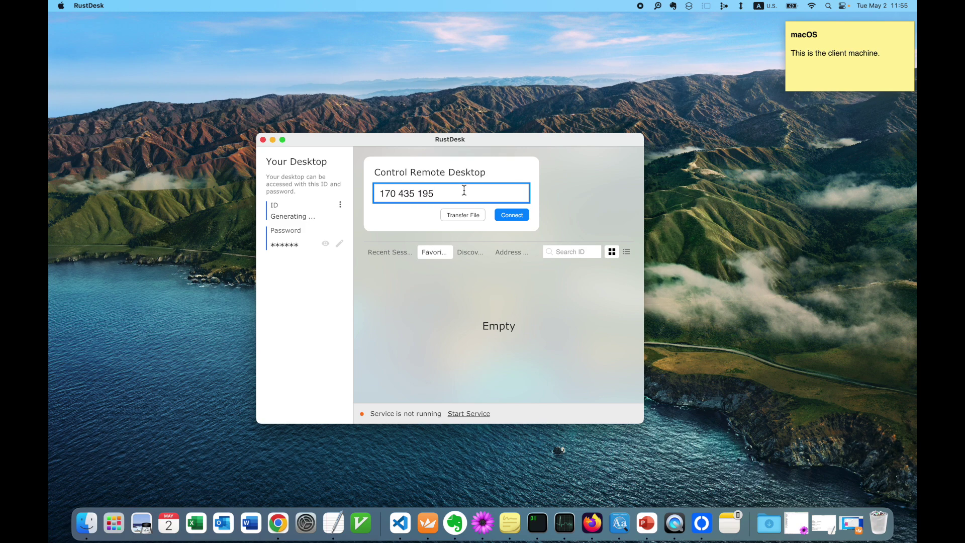
pyautogui.click(512, 215)
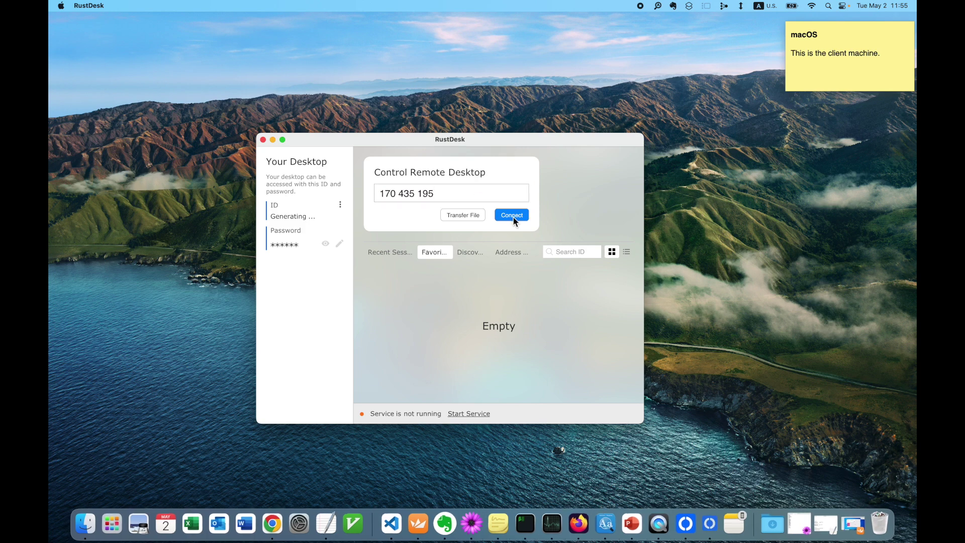
pyautogui.write('••••••')
pyautogui.press('Return')
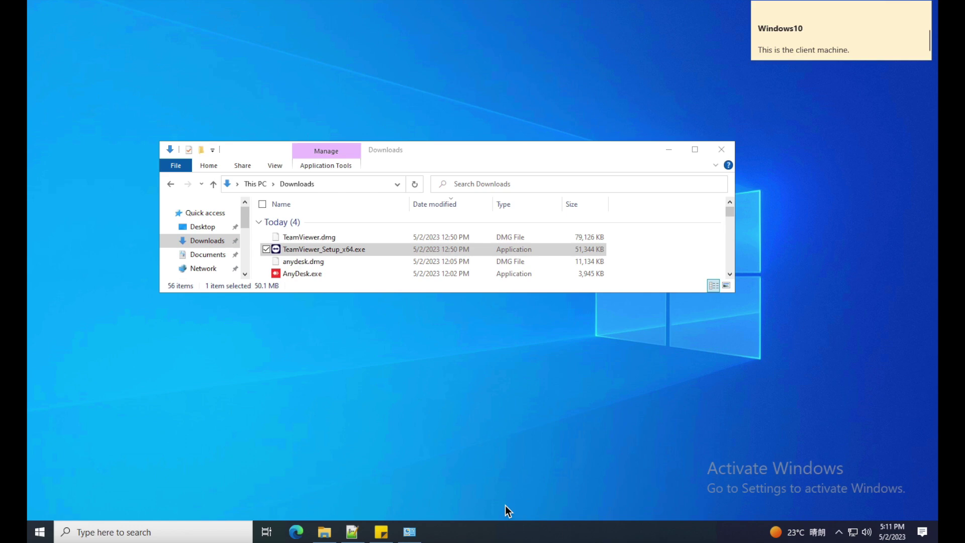
# - Start TeamViewer from the Start menu's app list and dismiss the What's new notes
pyautogui.click(39, 534)
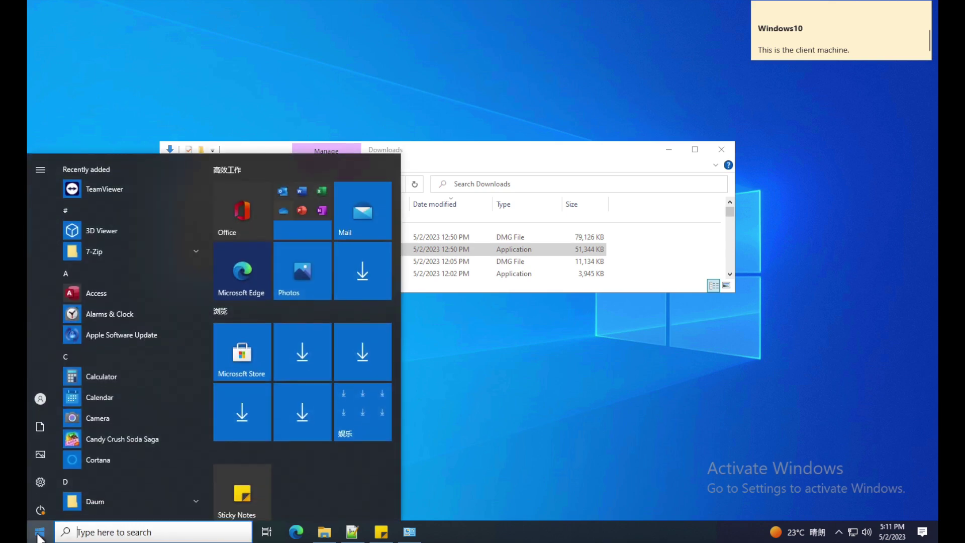
pyautogui.scroll(-5, 130, 268)
pyautogui.click(131, 269)
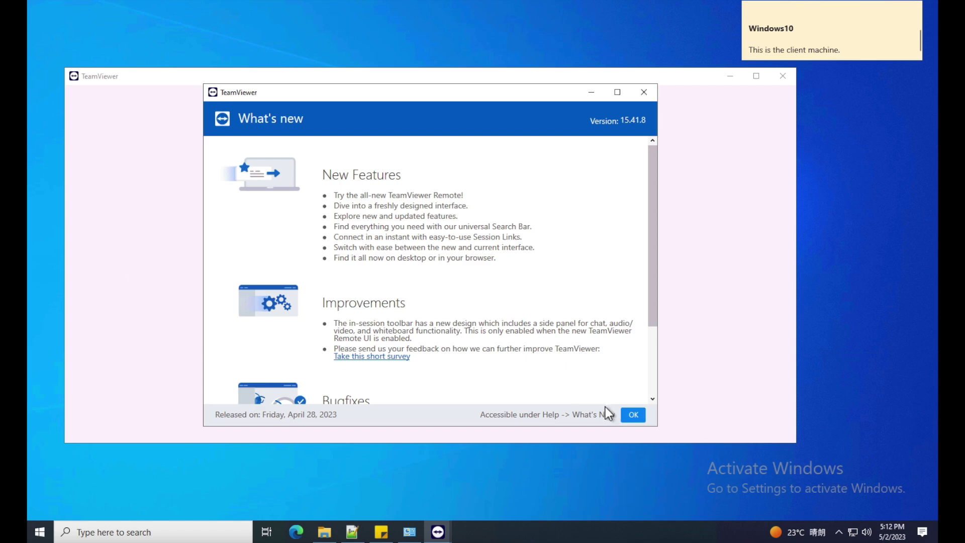
pyautogui.click(632, 415)
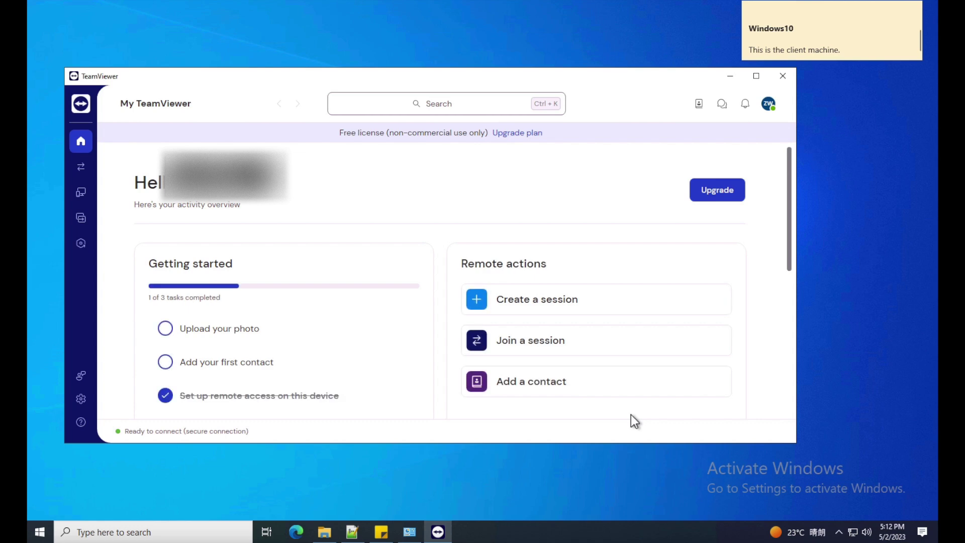
# - Create a new session, copy its session code to the clipboard, and save it
pyautogui.click(551, 301)
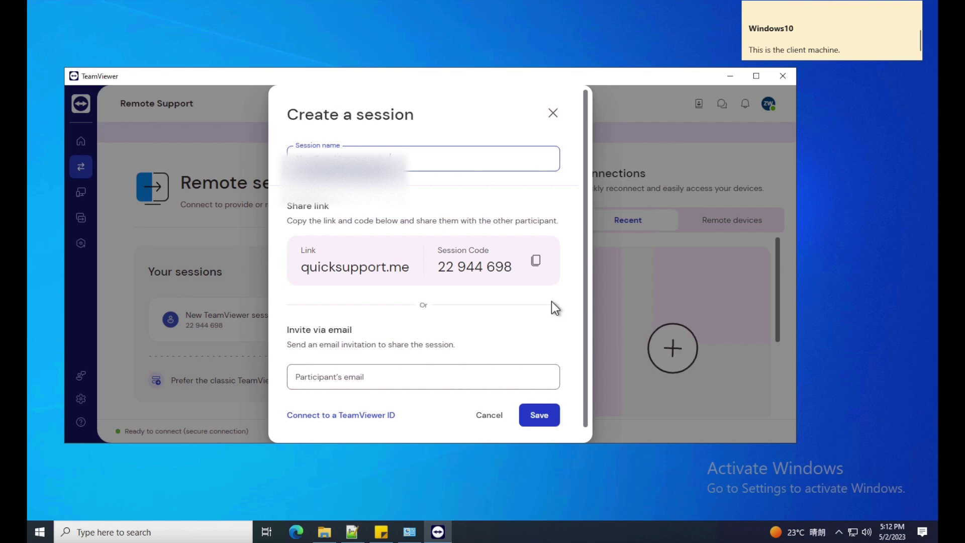
pyautogui.tripleClick(454, 266)
pyautogui.click(536, 260)
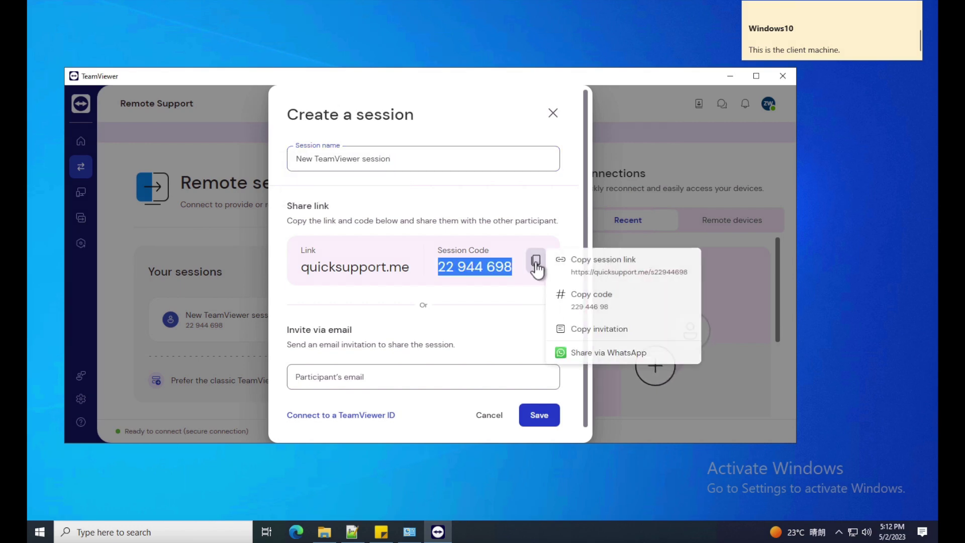
pyautogui.click(592, 295)
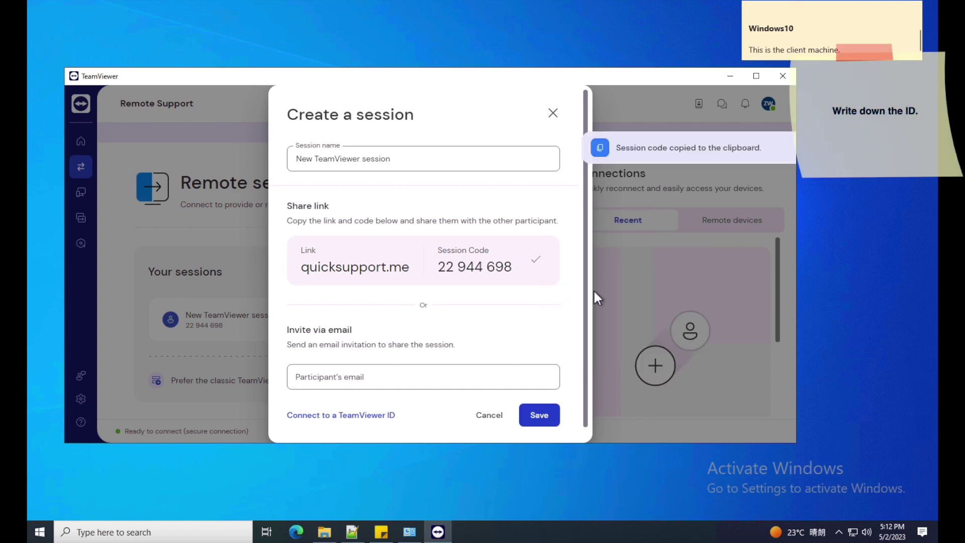
pyautogui.click(545, 418)
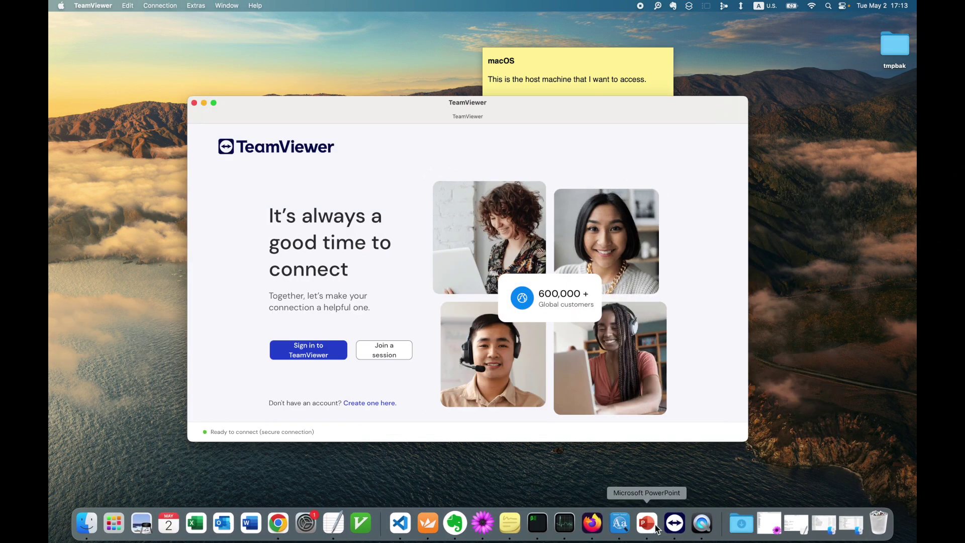
# - On the Mac, join the session by pasting the copied code into Session Code and connecting
pyautogui.click(384, 351)
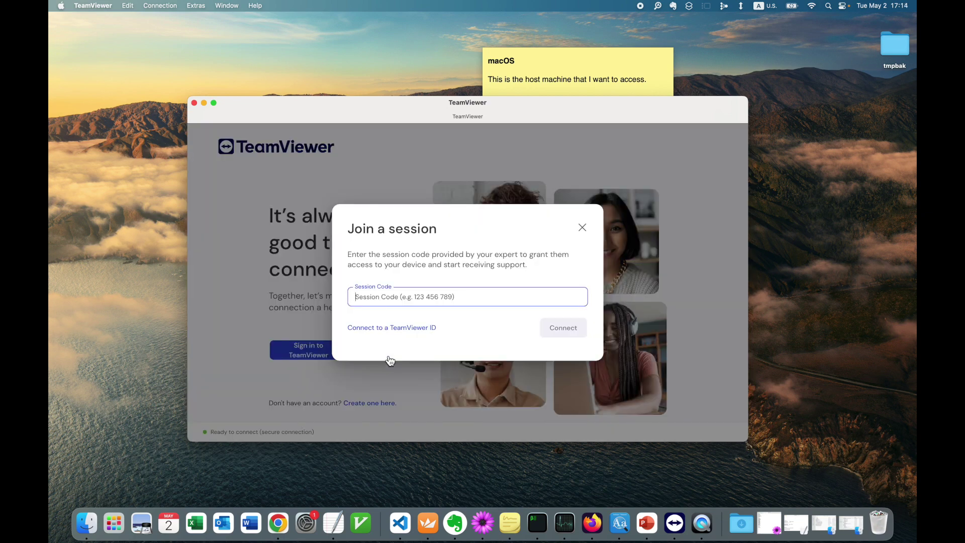
pyautogui.press('super+v')
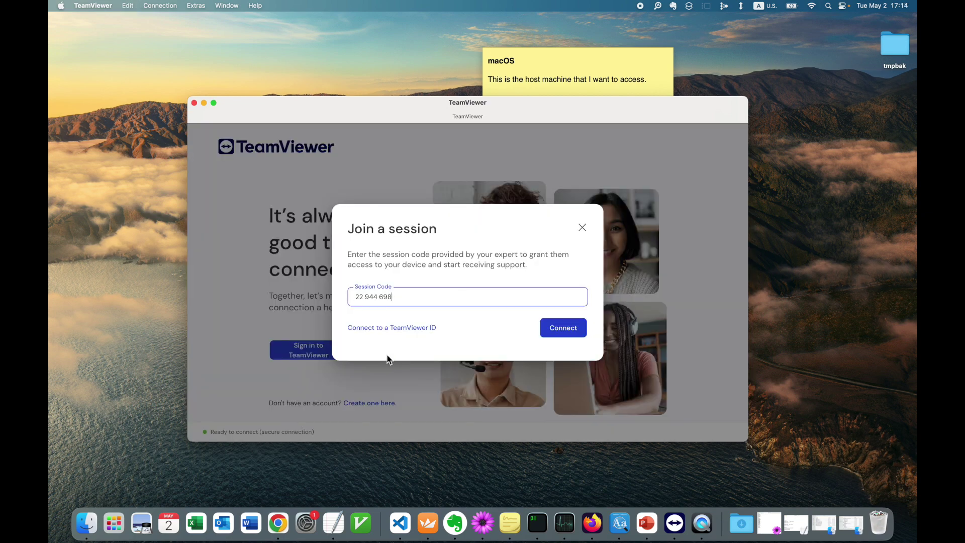
pyautogui.click(562, 337)
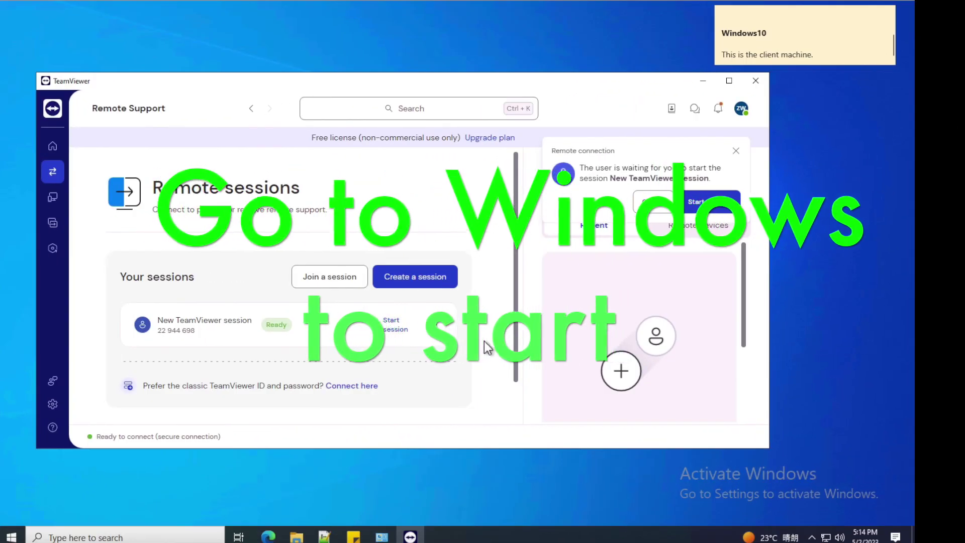
# - Start the session from the Windows notification and join it from the Mac's waiting room
pyautogui.click(709, 206)
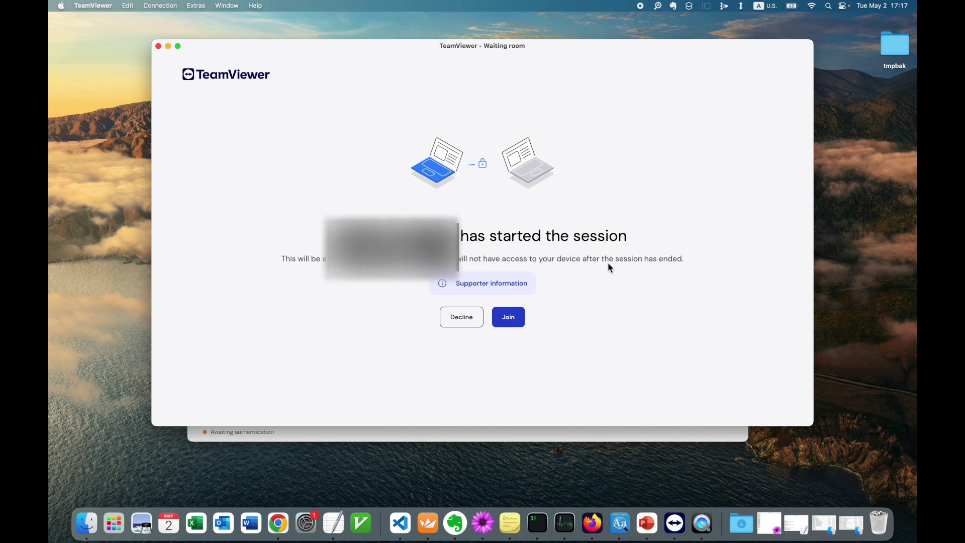
pyautogui.click(507, 321)
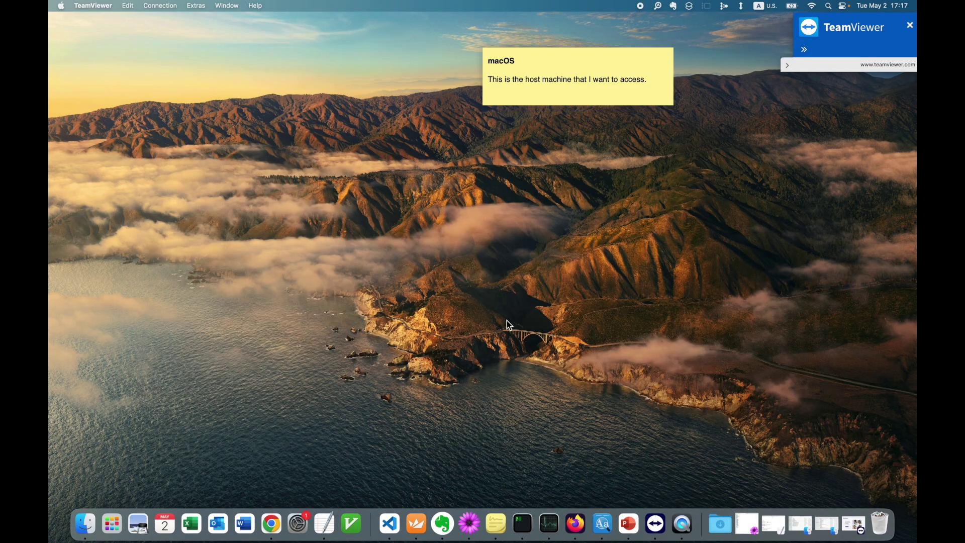